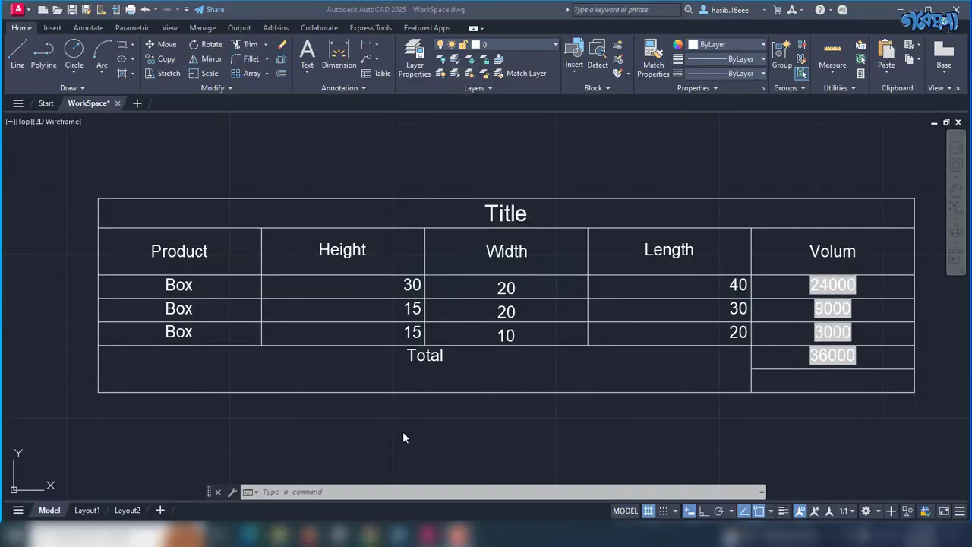
# - Select the volume table in the drawing
pyautogui.scroll(-2, 516, 338)
pyautogui.scroll(2, 480, 360)
pyautogui.click(480, 360)
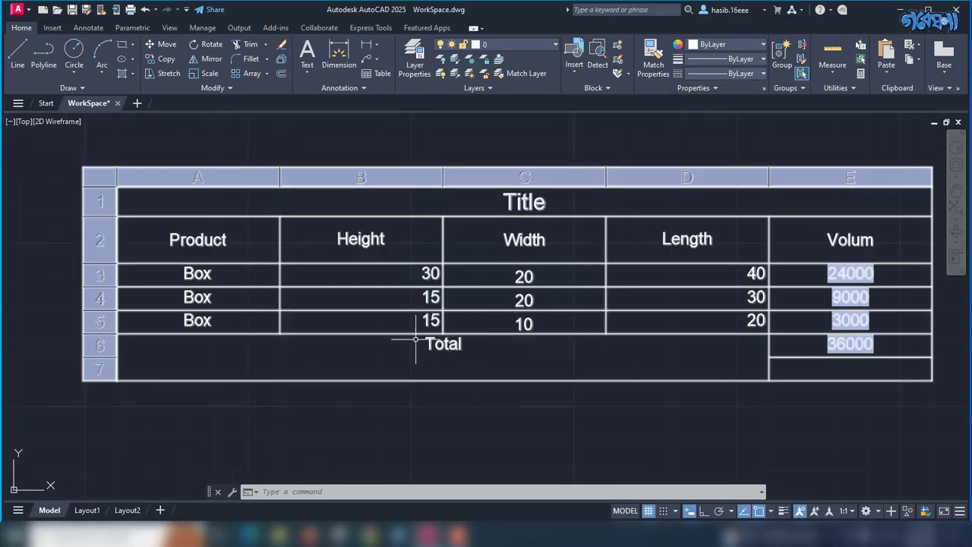
pyautogui.scroll(-2, 524, 383)
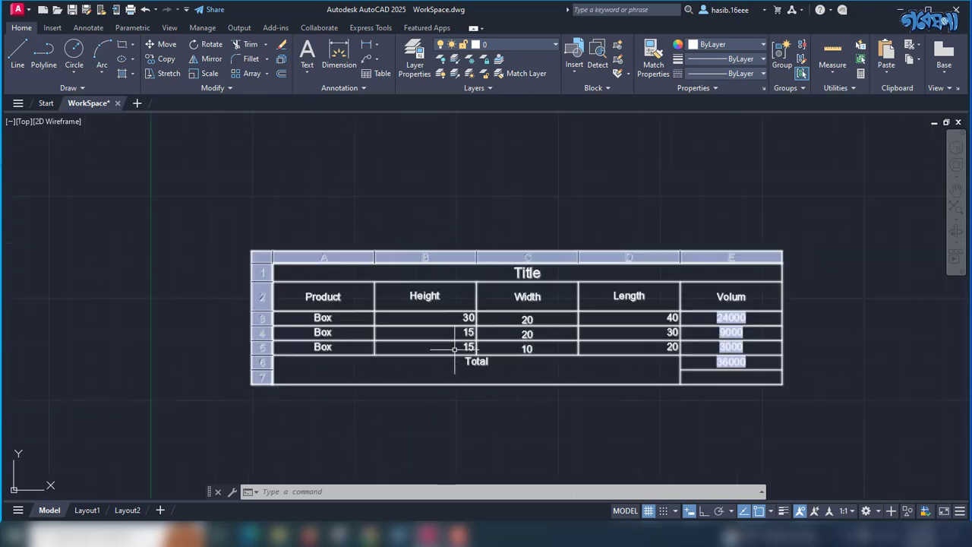
pyautogui.scroll(2, 455, 347)
pyautogui.scroll(-2, 473, 351)
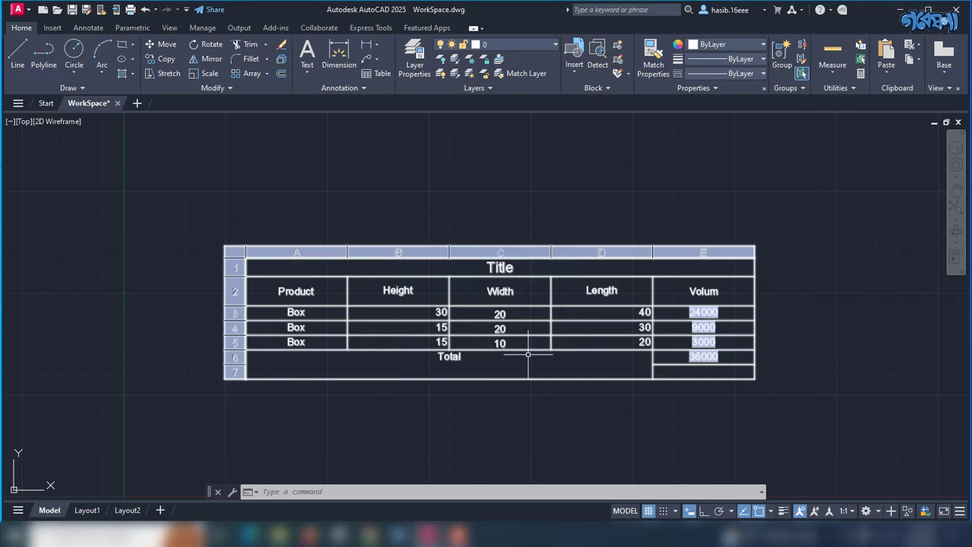
pyautogui.scroll(2, 532, 347)
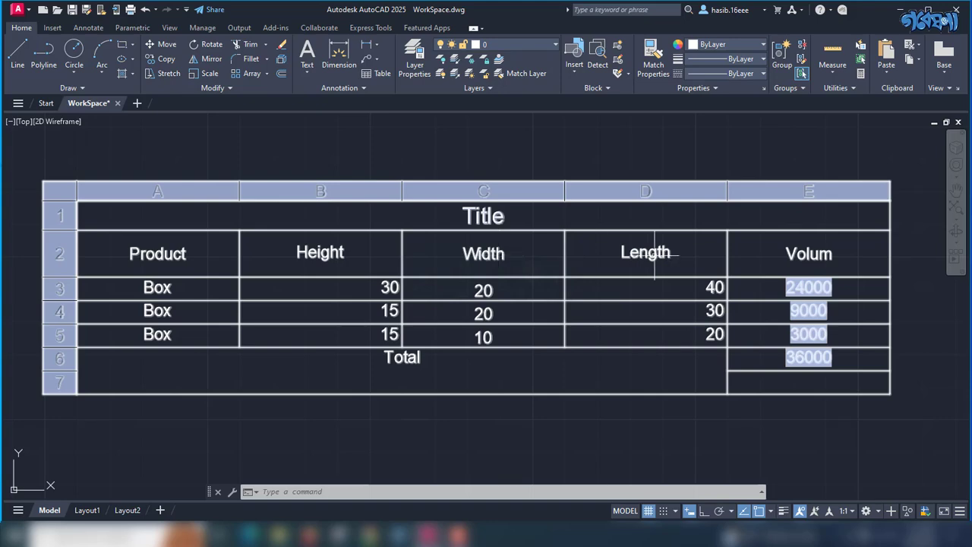
# - Inspect the volume formula in E3 and the SUM total formula in E6
pyautogui.click(812, 287)
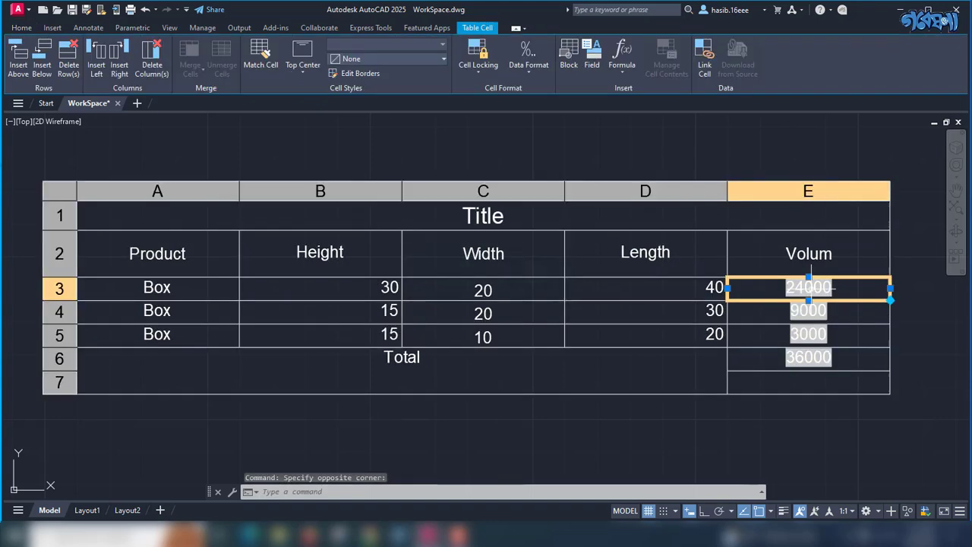
pyautogui.doubleClick(812, 287)
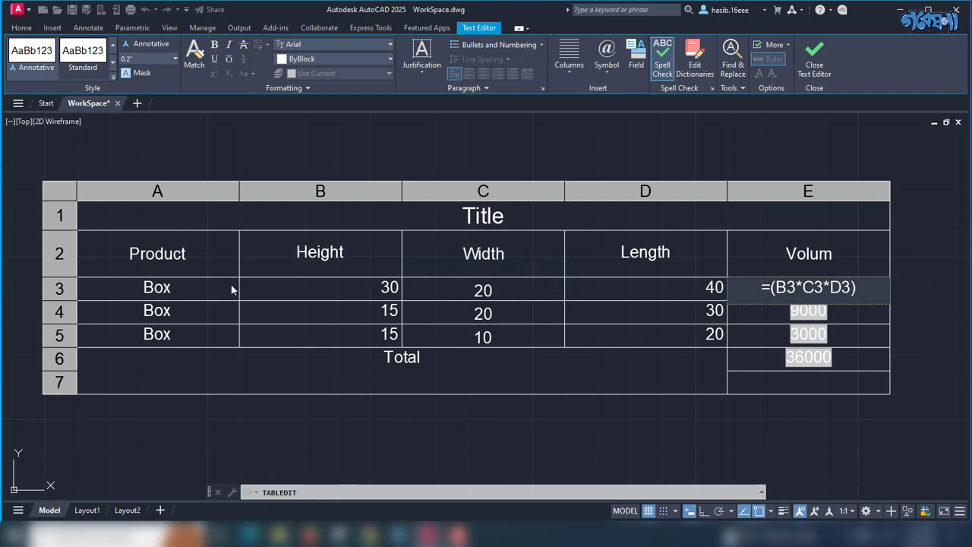
pyautogui.click(820, 337)
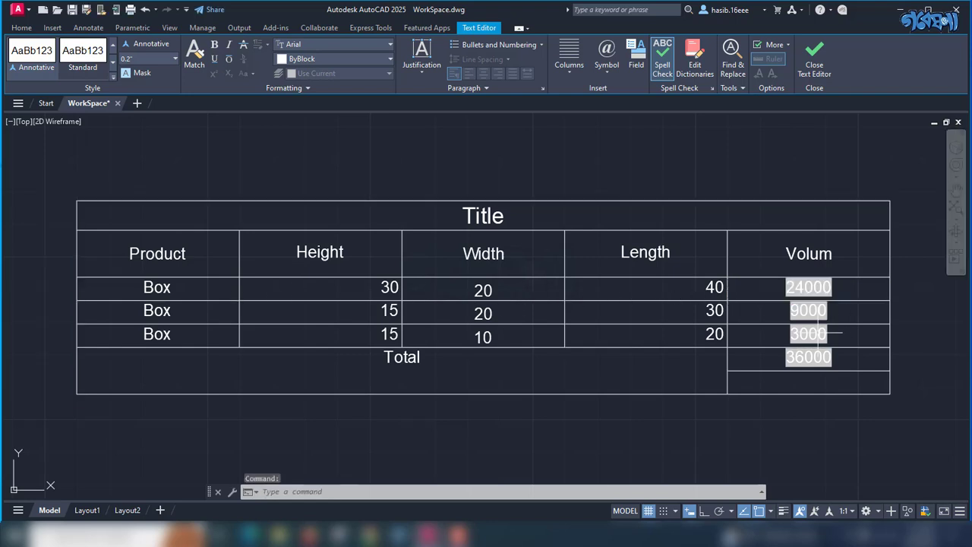
pyautogui.doubleClick(815, 361)
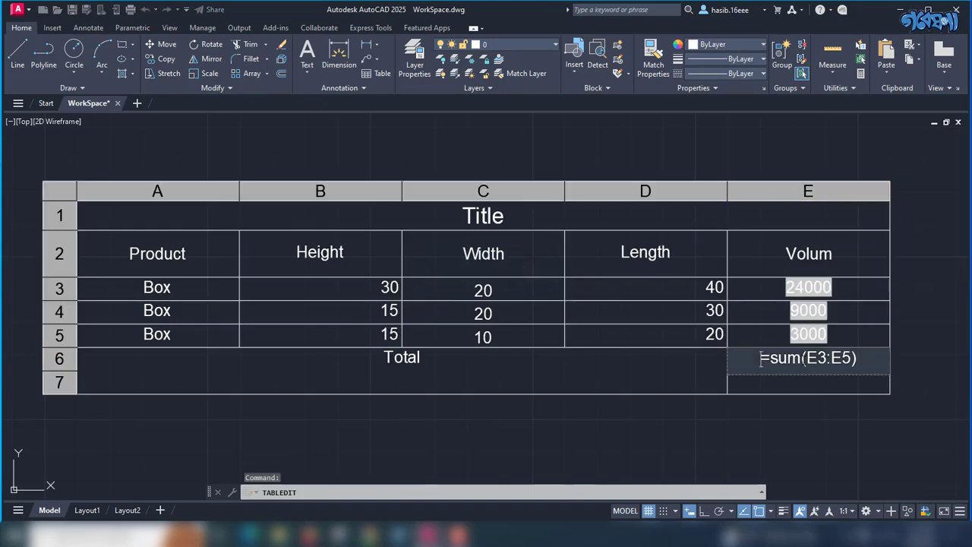
pyautogui.click(627, 369)
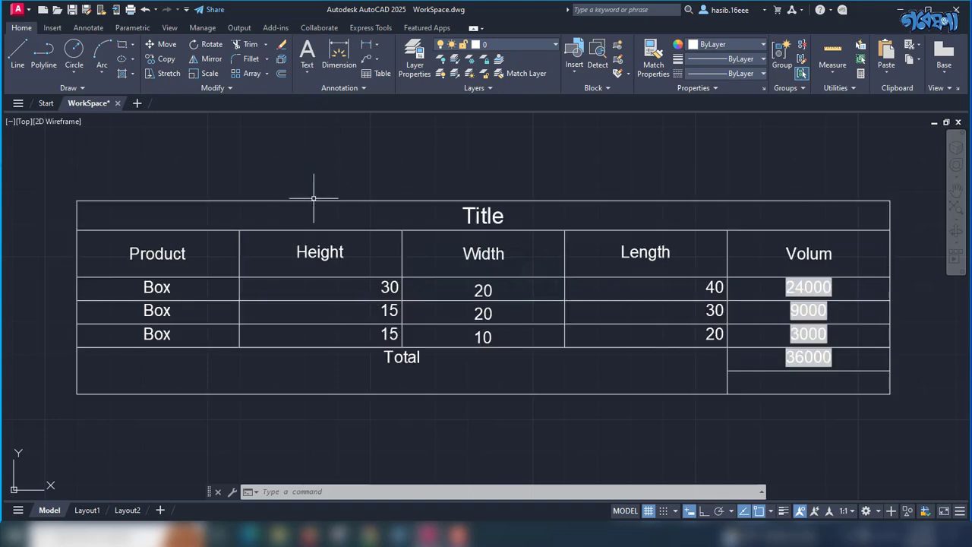
# - Export the whole table's data to the Desktop as Table1.csv
pyautogui.click(312, 200)
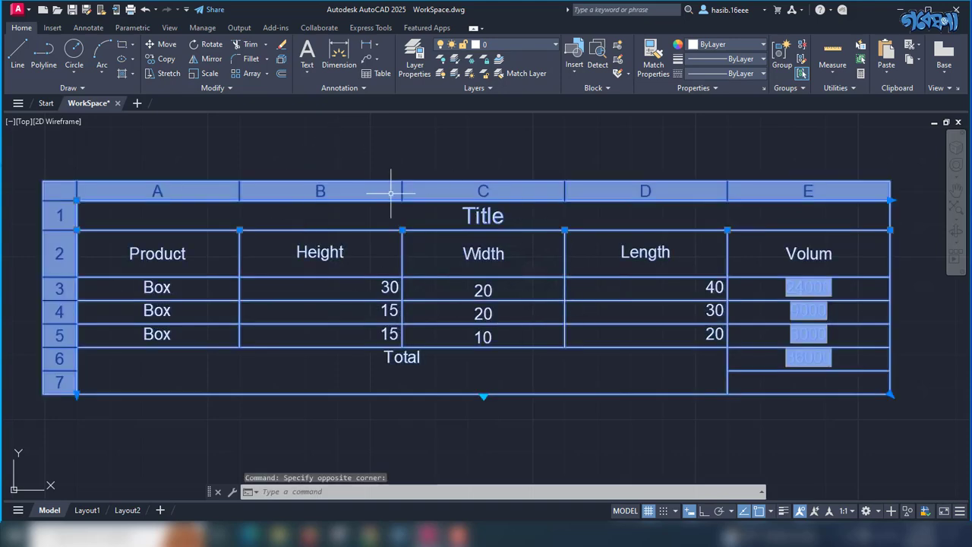
pyautogui.scroll(-2, 390, 281)
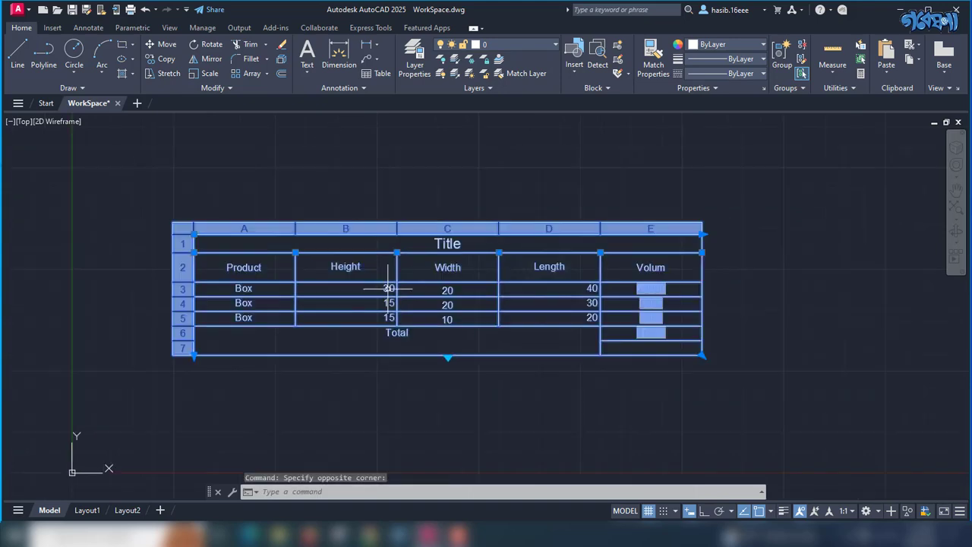
pyautogui.rightClick(346, 251)
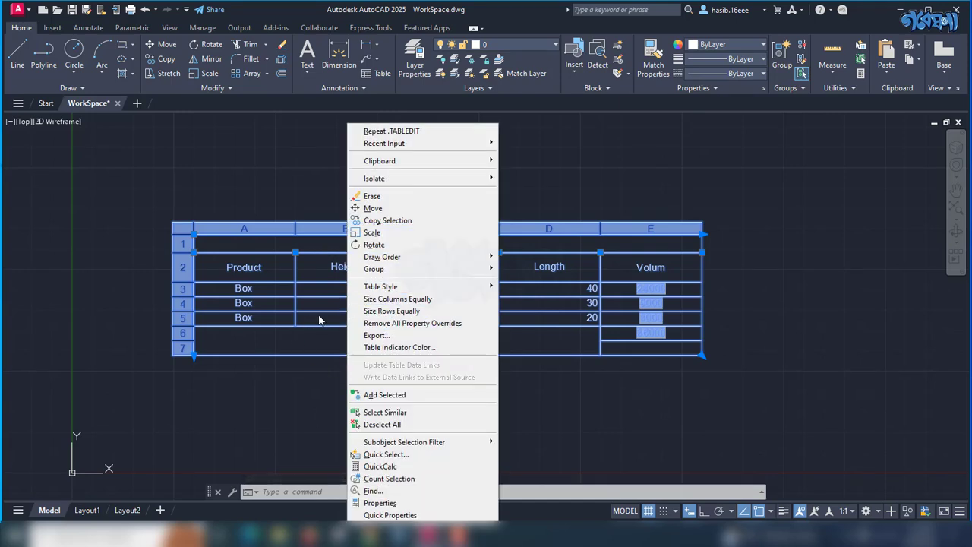
pyautogui.click(387, 336)
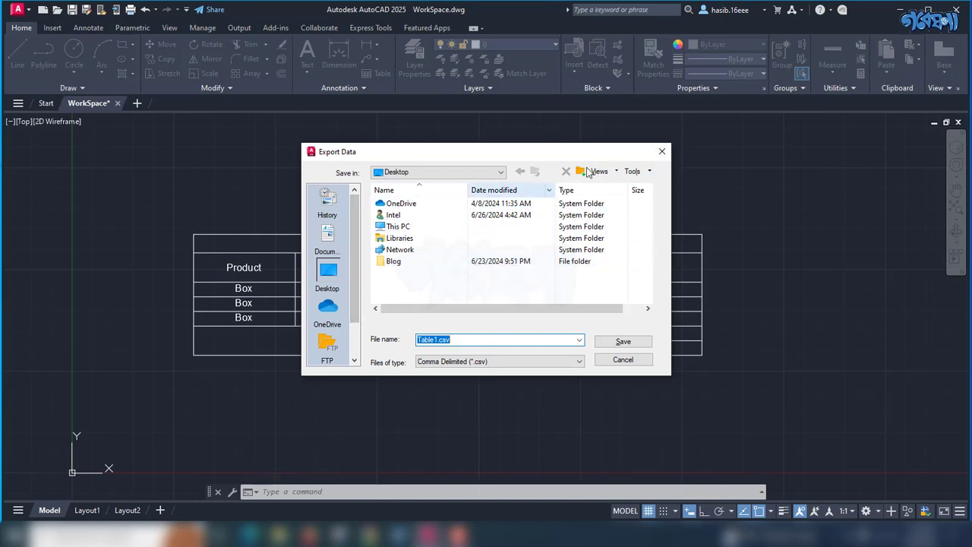
pyautogui.click(660, 155)
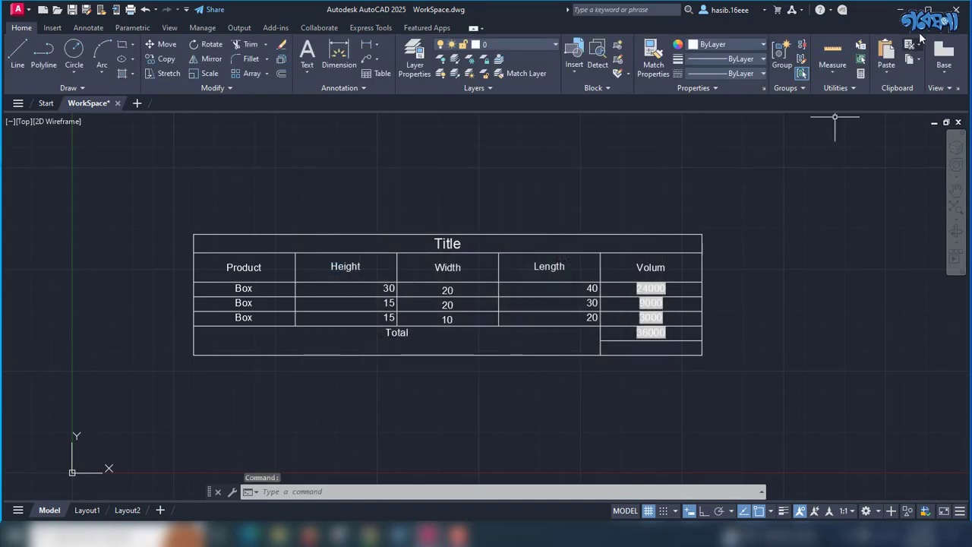
pyautogui.click(899, 14)
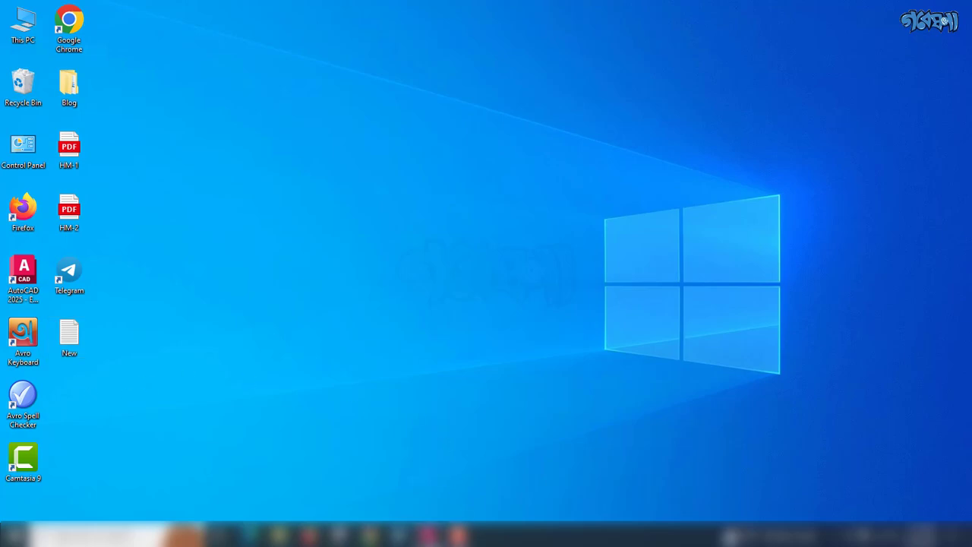
pyautogui.click(429, 536)
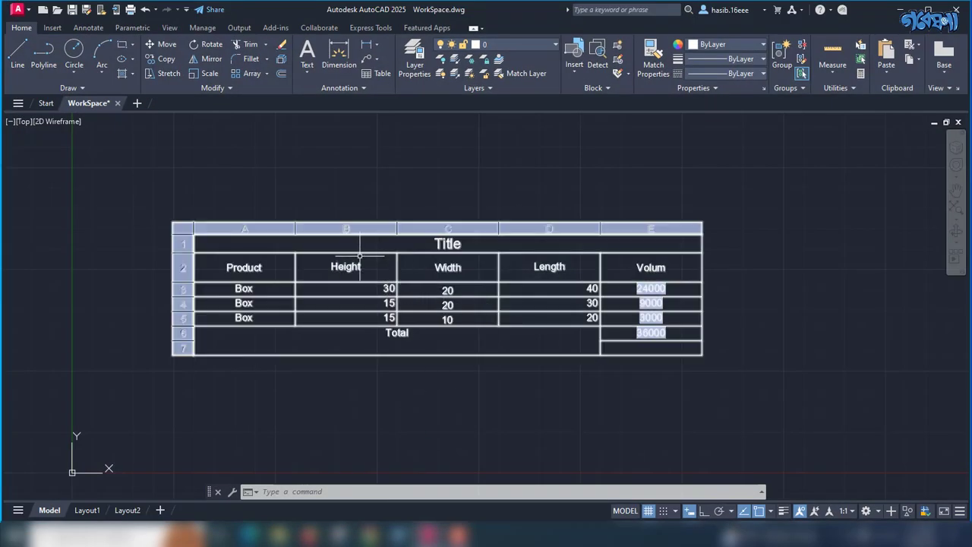
# - Re-export the table's data to the Desktop as comma-delimited Table1.csv
pyautogui.click(360, 254)
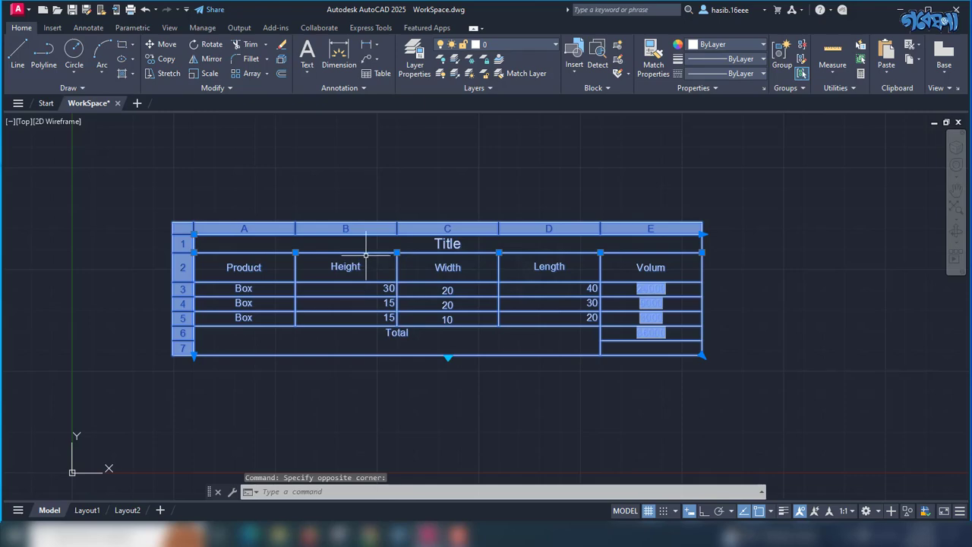
pyautogui.rightClick(366, 266)
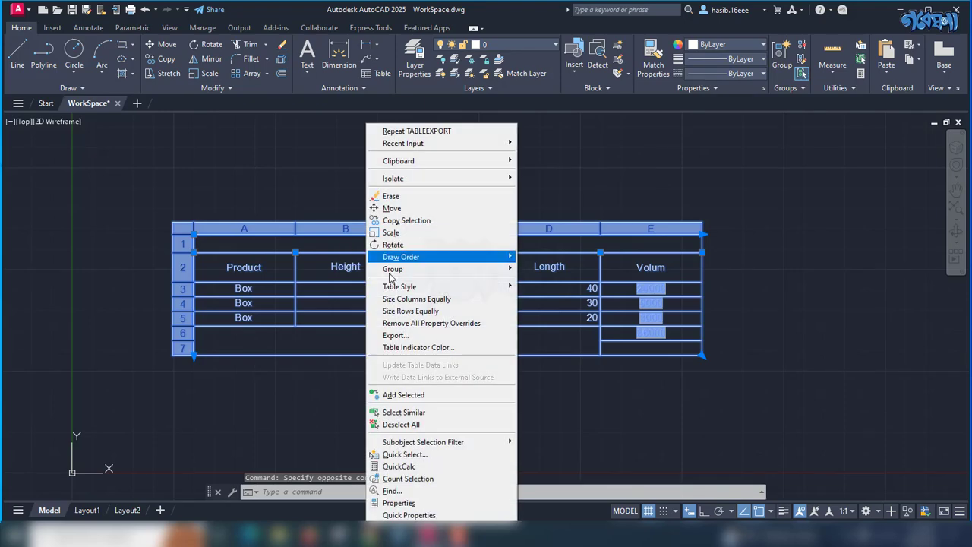
pyautogui.click(407, 335)
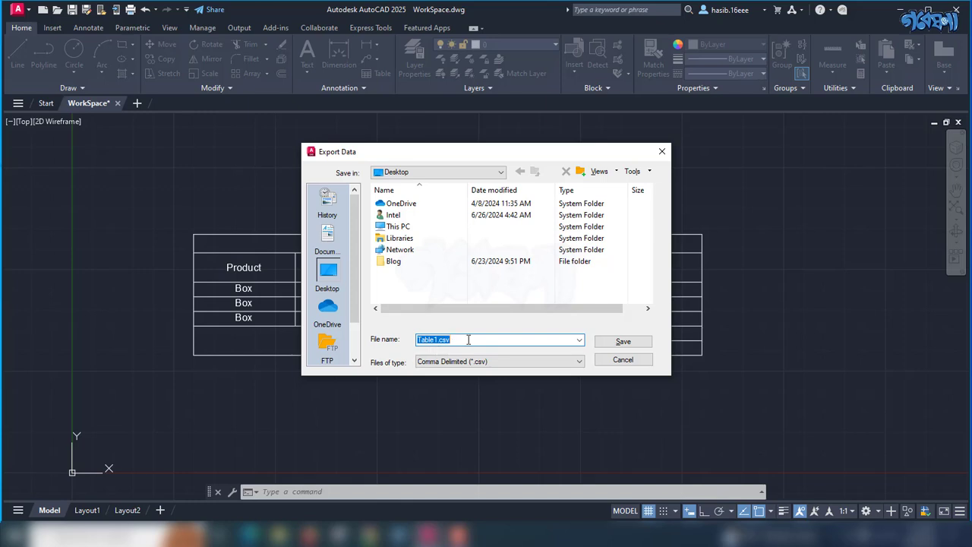
pyautogui.click(623, 346)
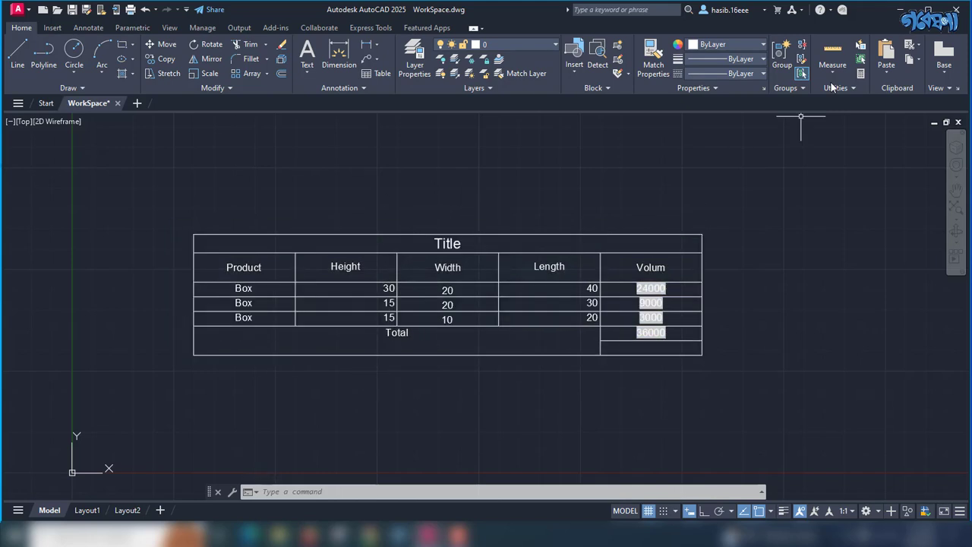
# - Minimize AutoCAD and open the desktop's Table1 CSV in Excel
pyautogui.click(897, 9)
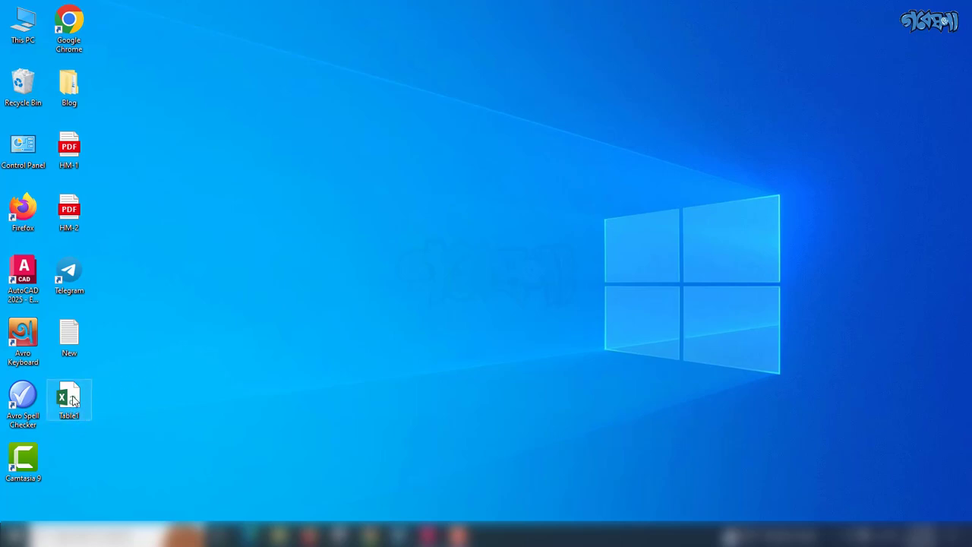
pyautogui.doubleClick(70, 399)
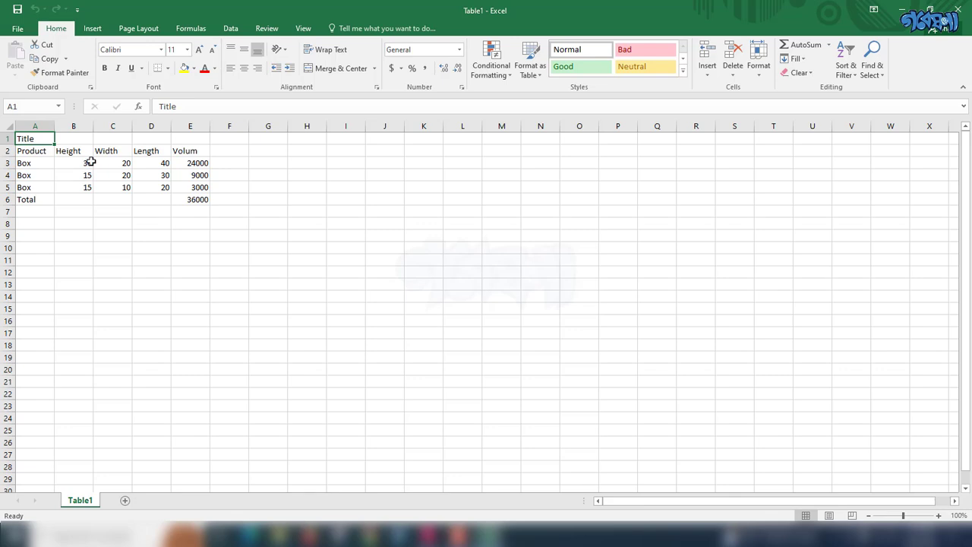
# - Change the first box's Height in B3 to 25, then begin re-editing the E3 volume cell
pyautogui.click(88, 162)
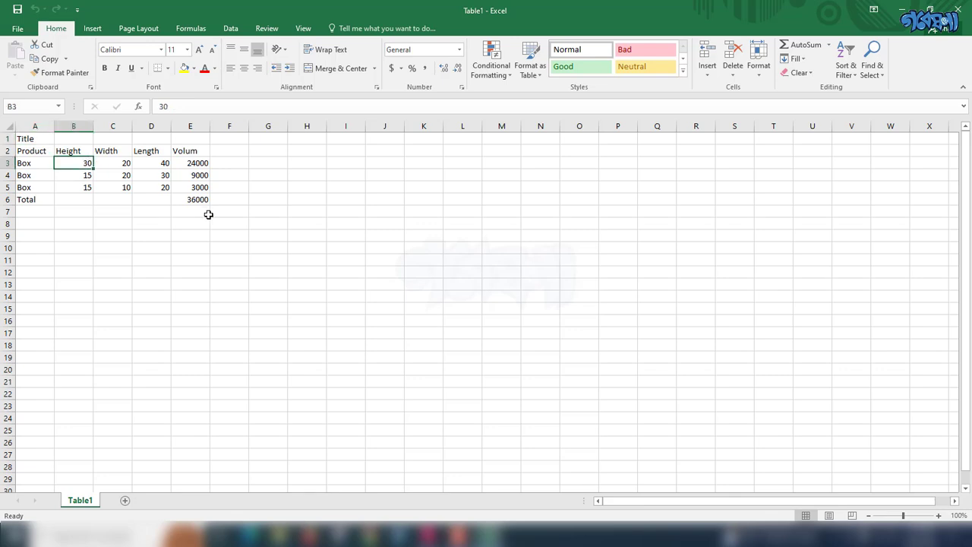
pyautogui.press('BackSpace')
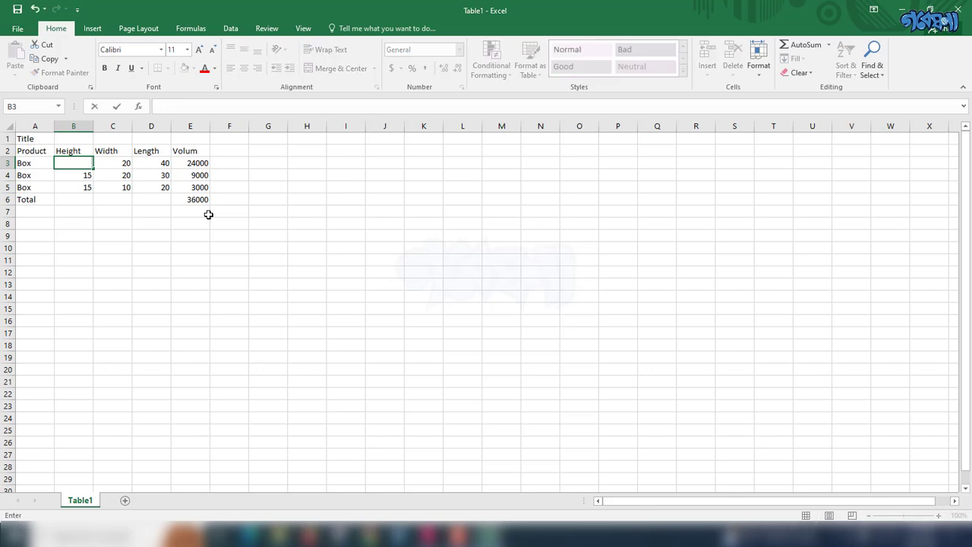
pyautogui.write('25')
pyautogui.press('Return')
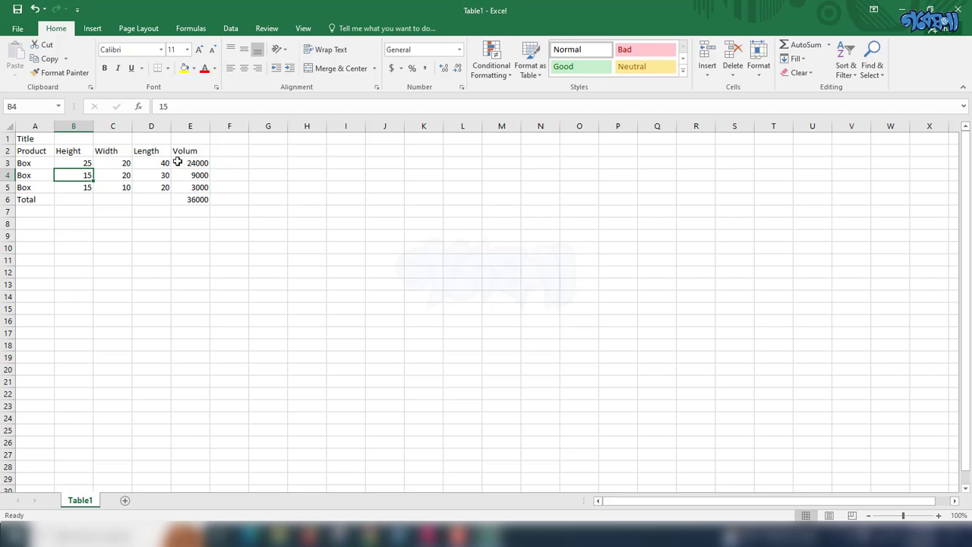
pyautogui.click(194, 164)
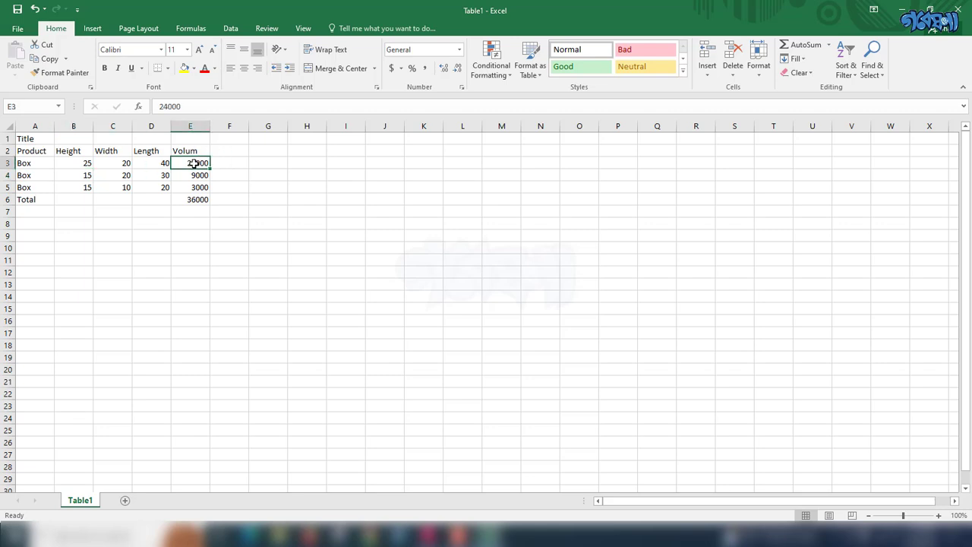
pyautogui.click(181, 107)
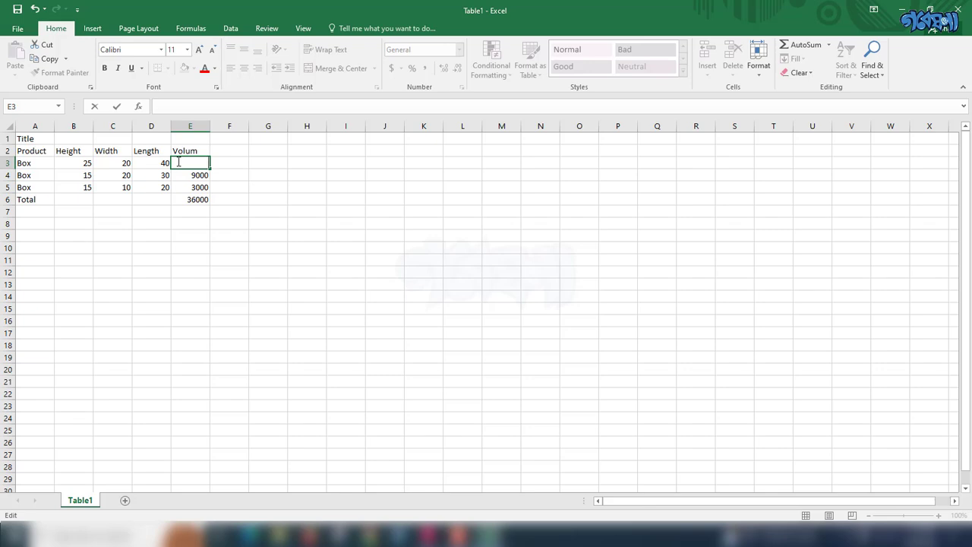
# - Enter the formula =(B3*C3*D3) in E3 to get 20000, then return to AutoCAD
pyautogui.write('=(')
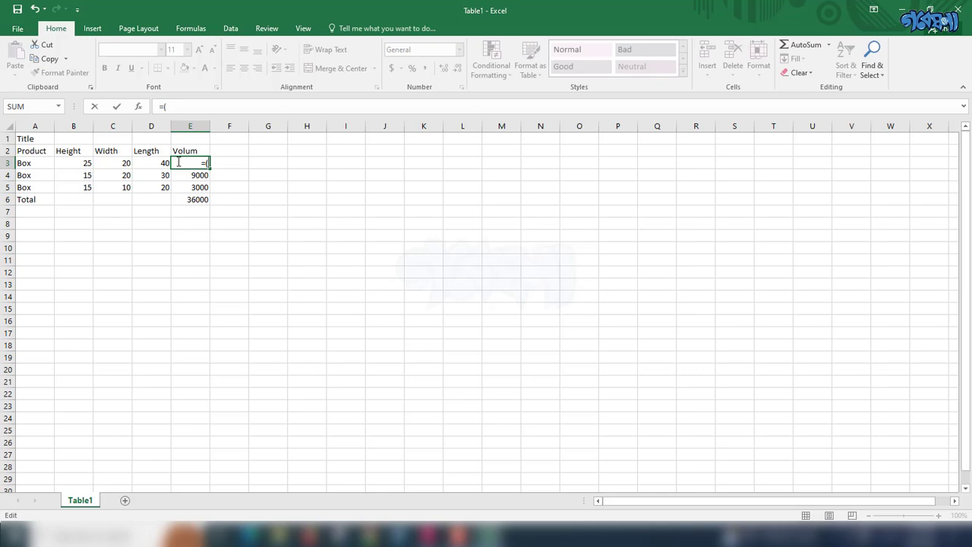
pyautogui.click(80, 164)
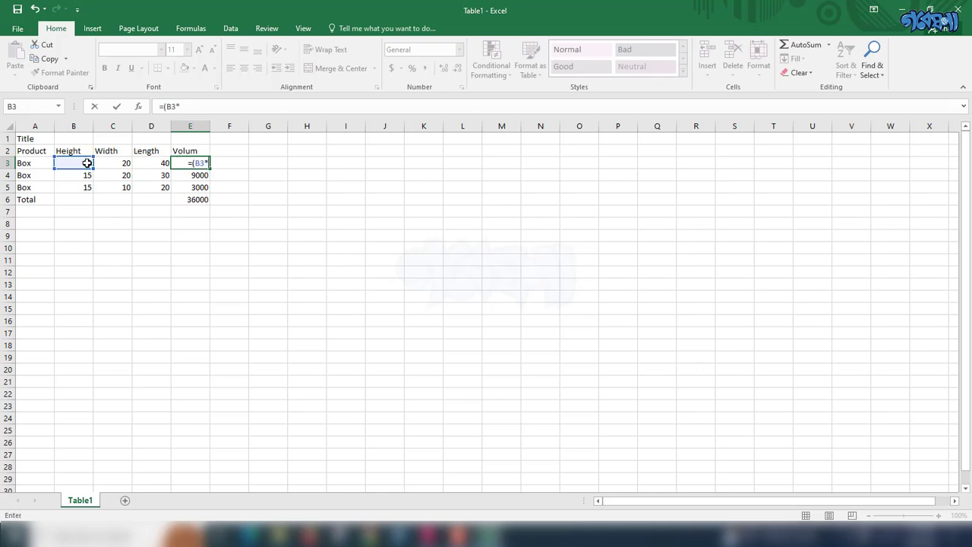
pyautogui.click(119, 164)
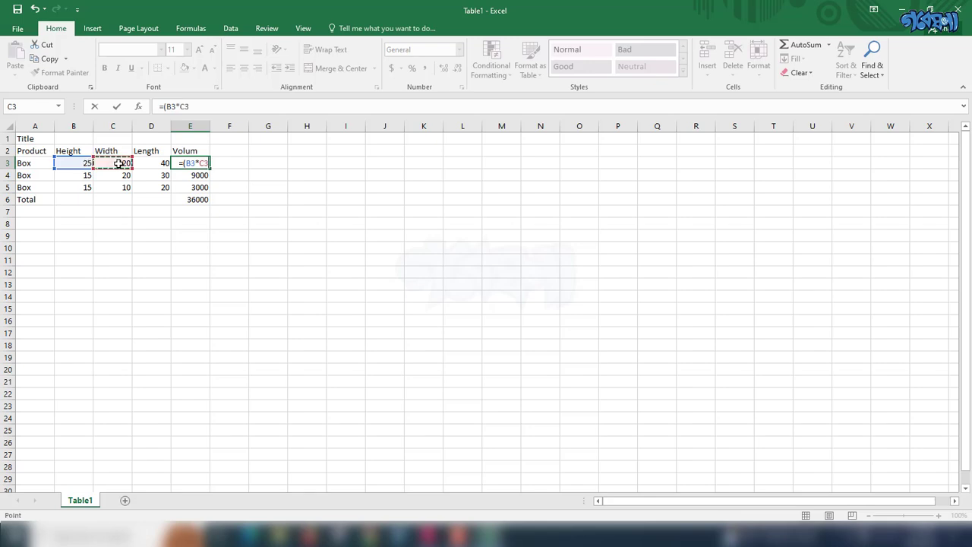
pyautogui.write('*')
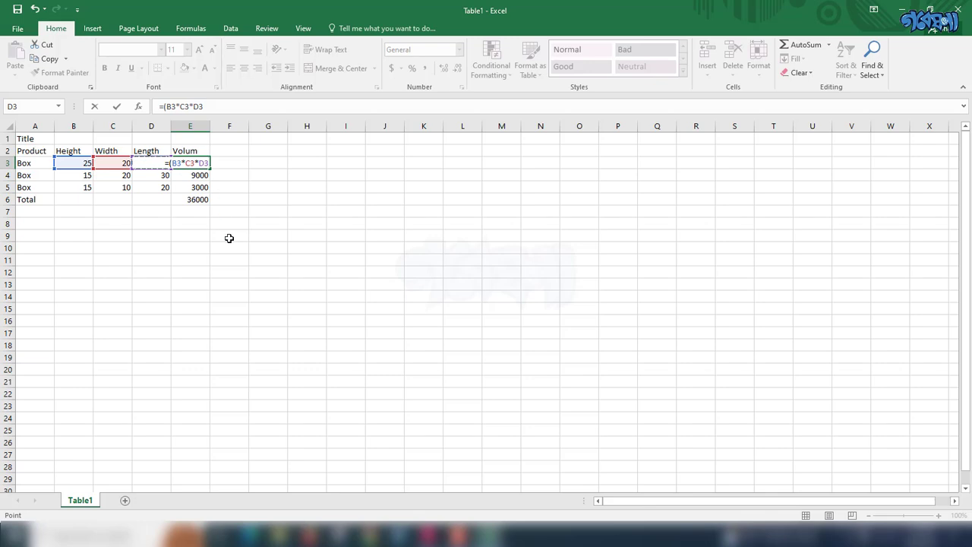
pyautogui.write(')')
pyautogui.press('Return')
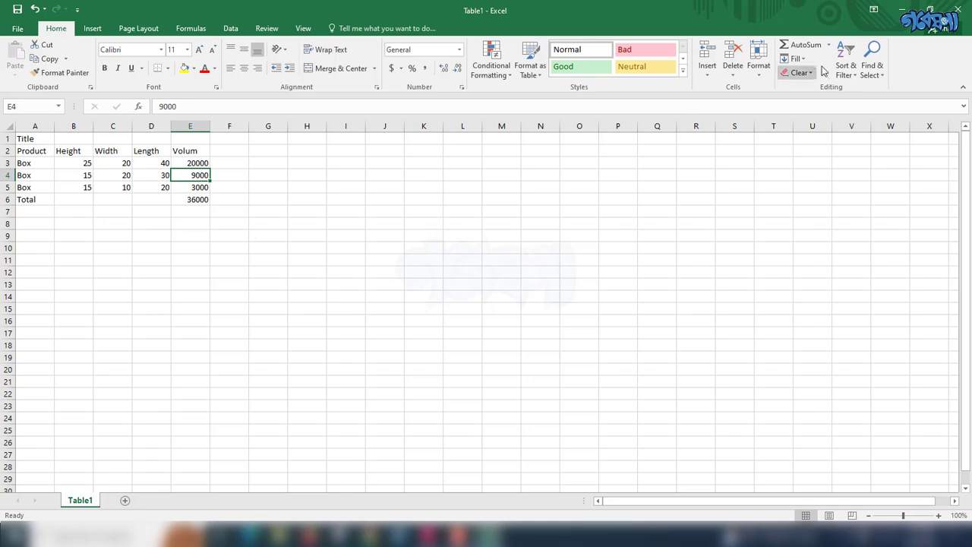
pyautogui.click(901, 9)
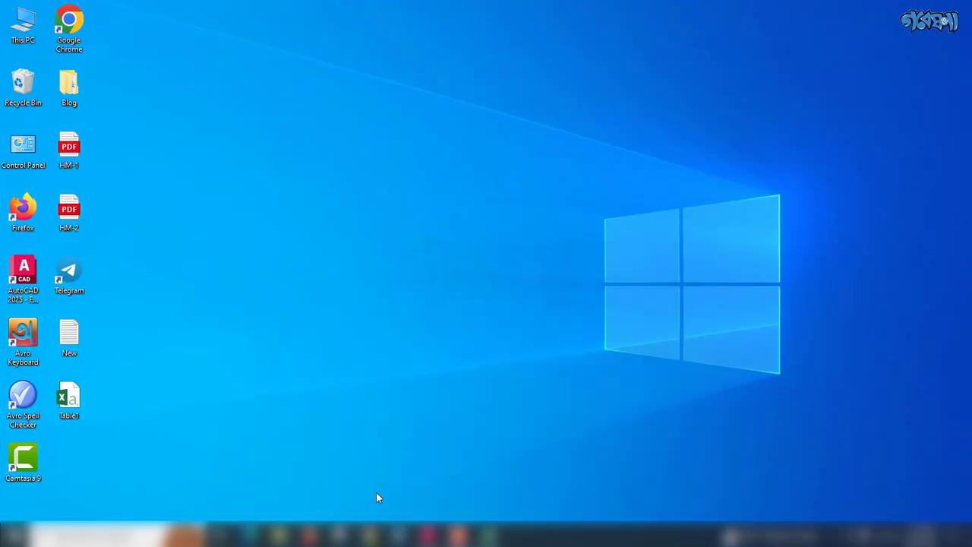
pyautogui.click(427, 534)
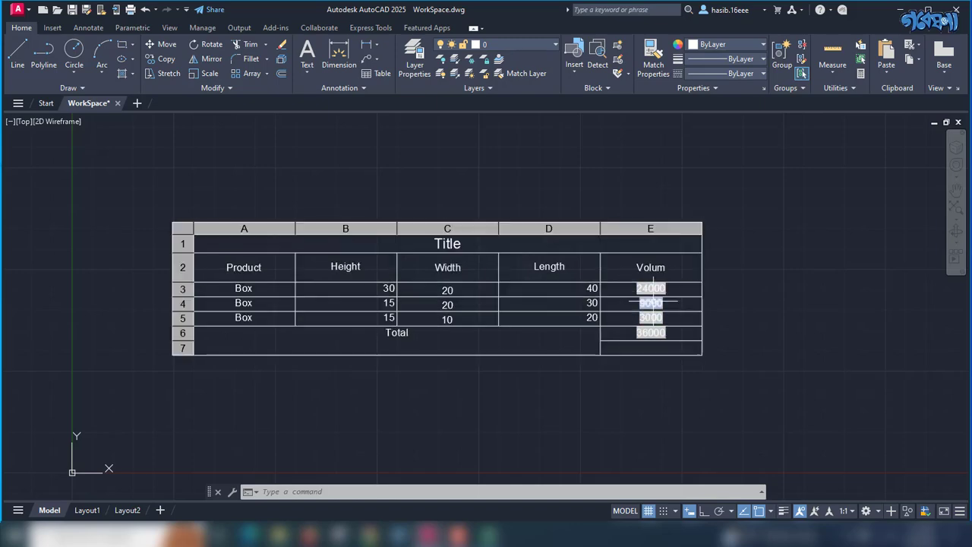
# - Inspect the volume formula in table cell E3 without changing it
pyautogui.click(651, 288)
pyautogui.click(651, 288)
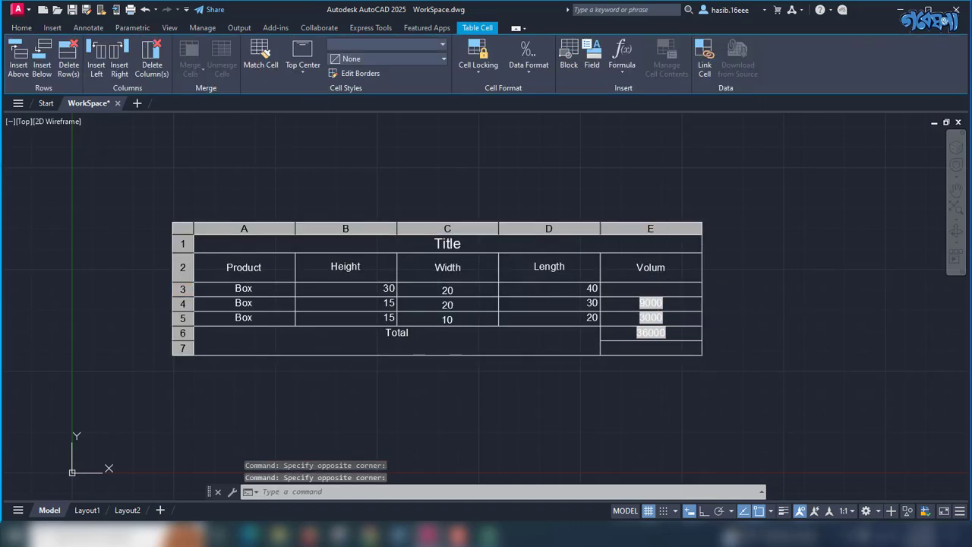
pyautogui.doubleClick(650, 288)
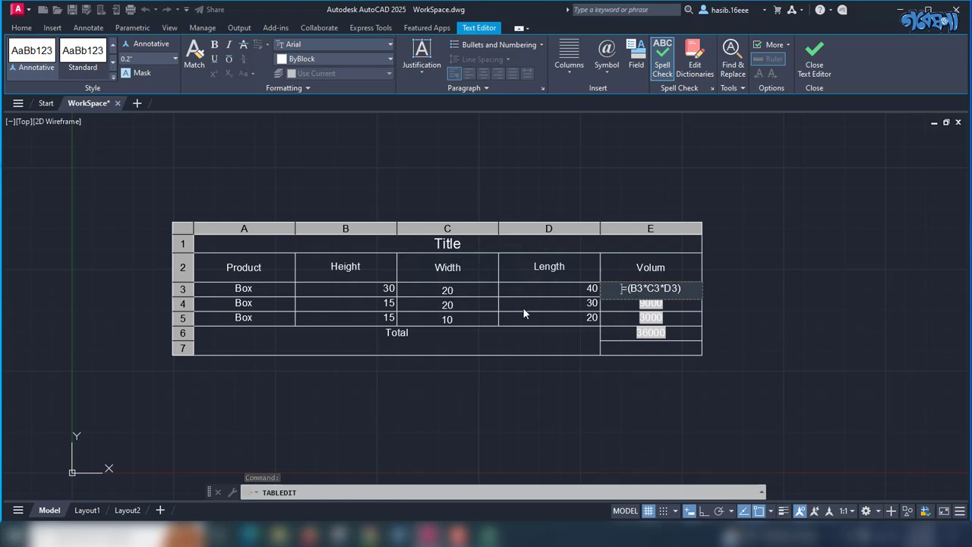
pyautogui.press('Escape')
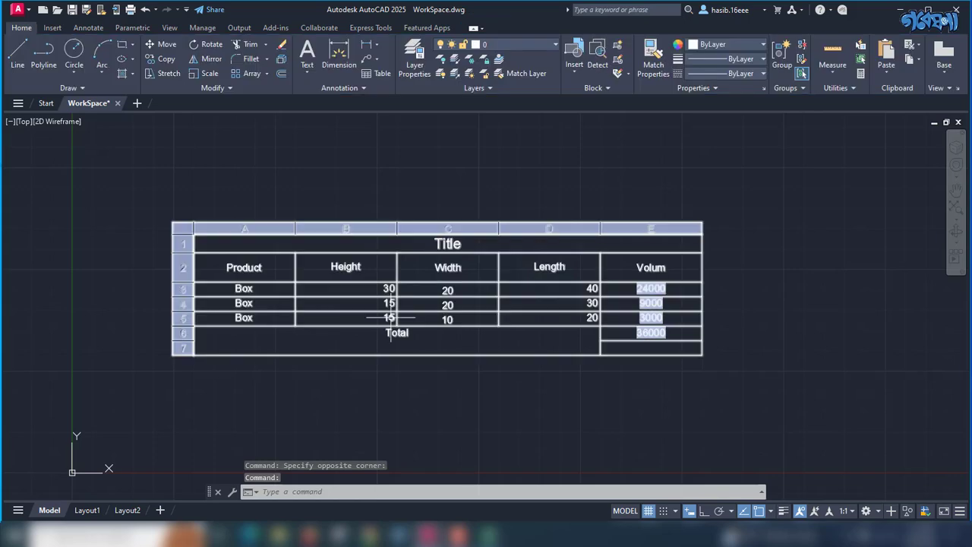
# - Change the third box's Height in B5 from 15 to 10, updating the Total to 35000
pyautogui.doubleClick(383, 318)
pyautogui.write('15')
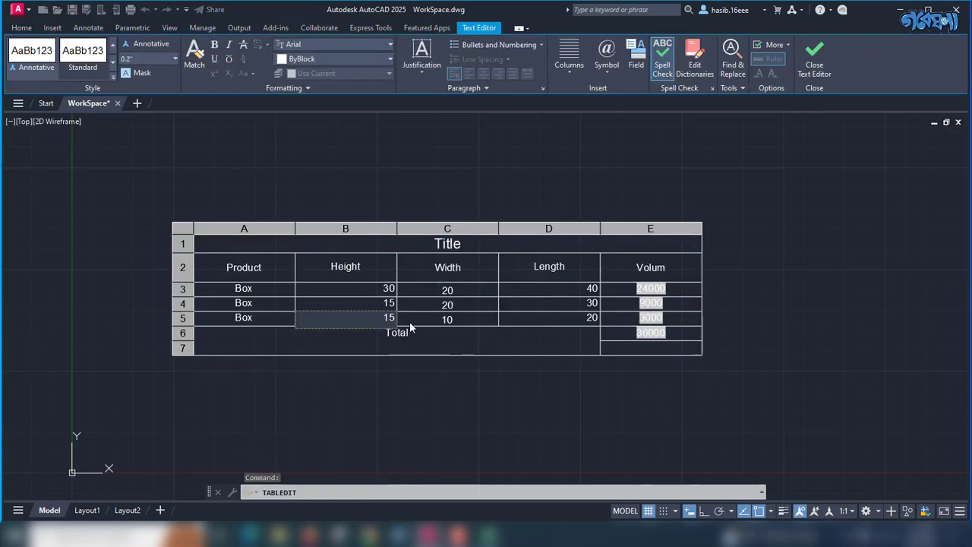
pyautogui.press('BackSpace')
pyautogui.write('0')
pyautogui.click(527, 379)
pyautogui.click(636, 330)
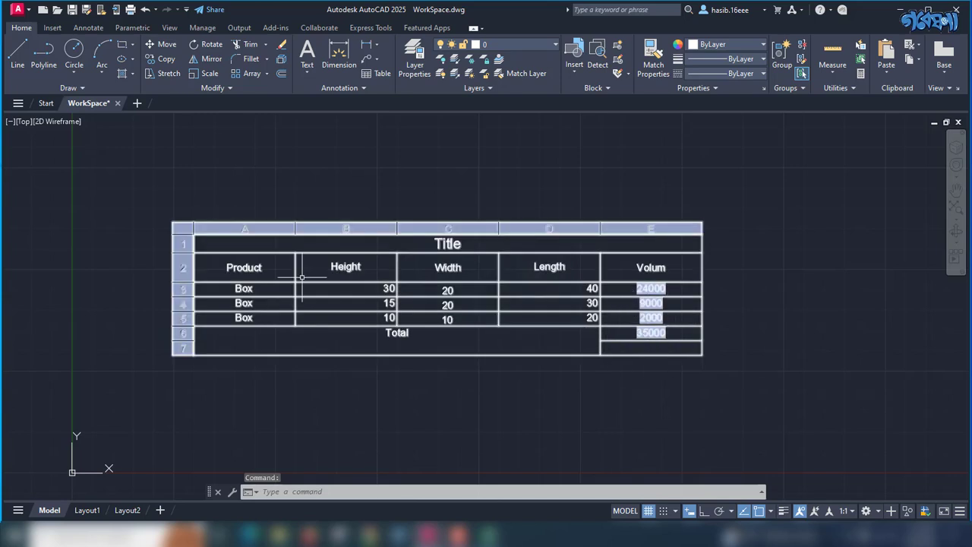
pyautogui.scroll(-2, 419, 319)
pyautogui.scroll(4, 414, 318)
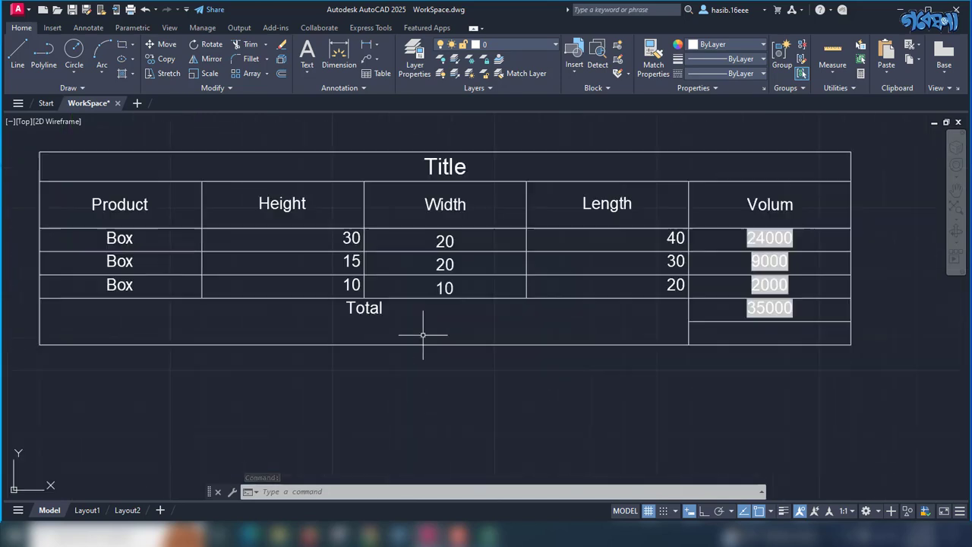
pyautogui.scroll(-2, 423, 332)
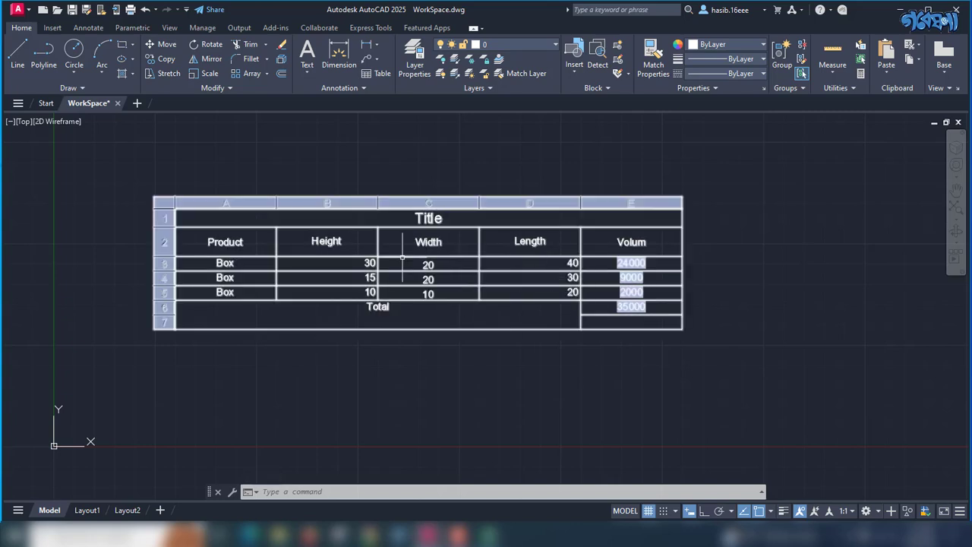